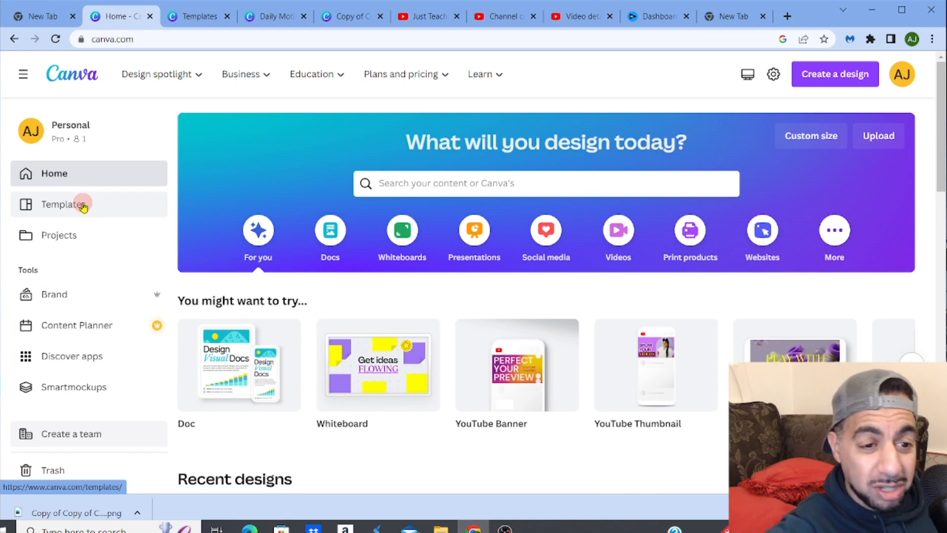
# - Open the Social Media templates and search the templates for LinkedIn Post templates
pyautogui.click(83, 206)
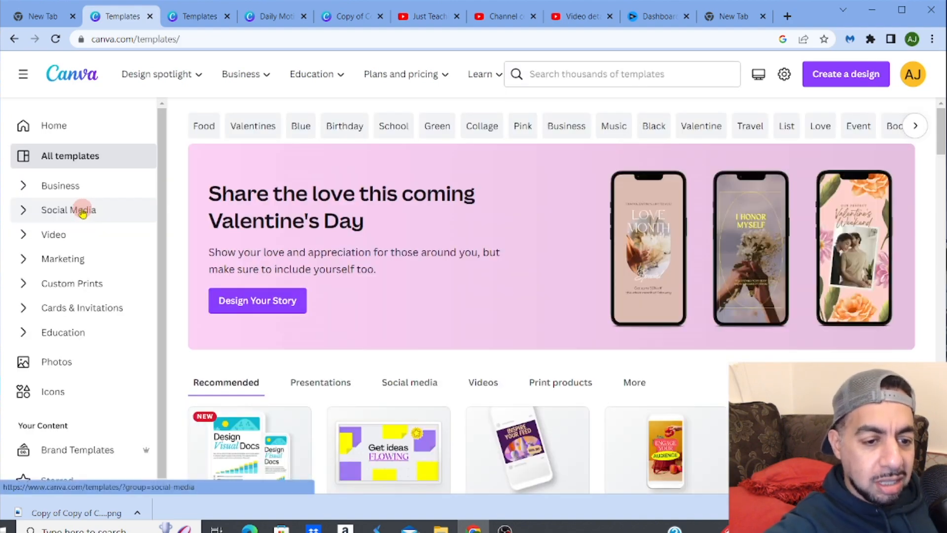
pyautogui.click(83, 211)
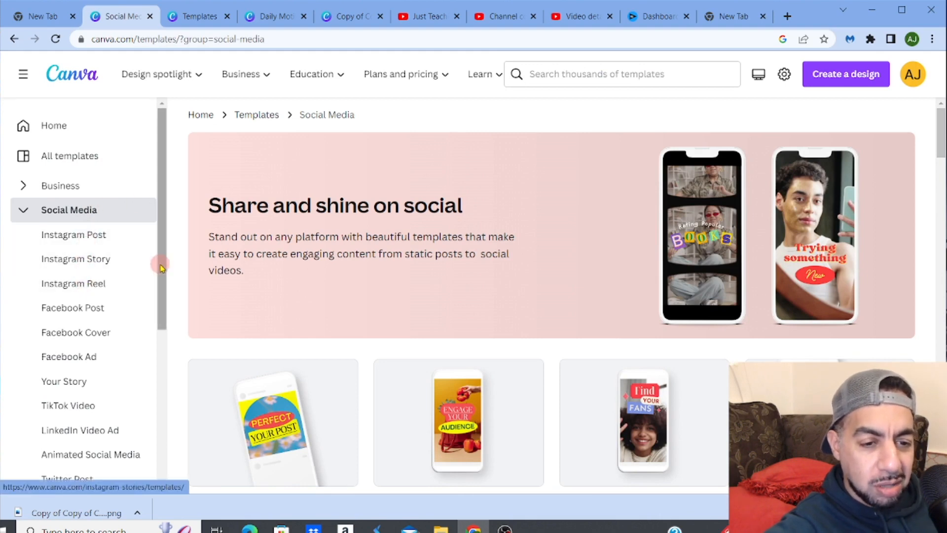
pyautogui.moveTo(159, 264); pyautogui.dragTo(163, 338)
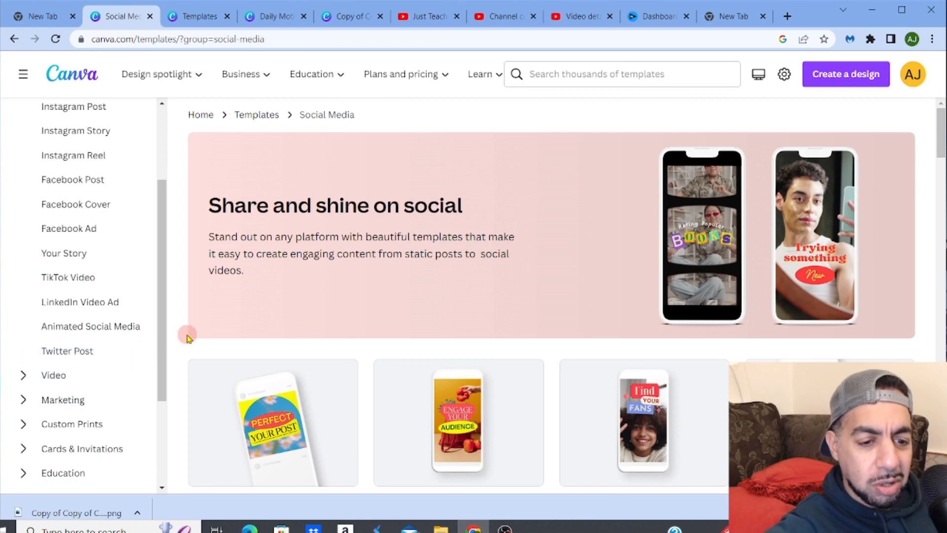
pyautogui.moveTo(164, 332); pyautogui.dragTo(161, 205)
pyautogui.click(665, 75)
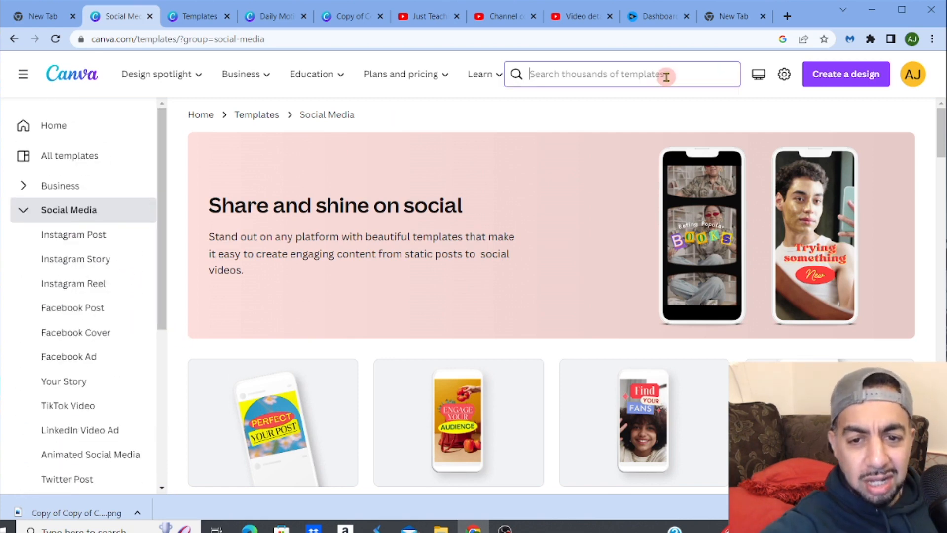
pyautogui.write('linked')
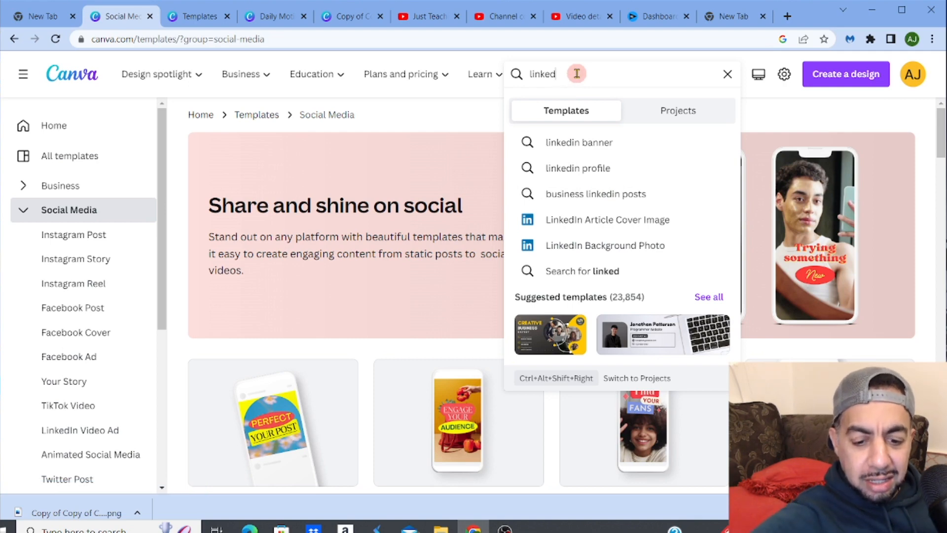
pyautogui.write('in pos')
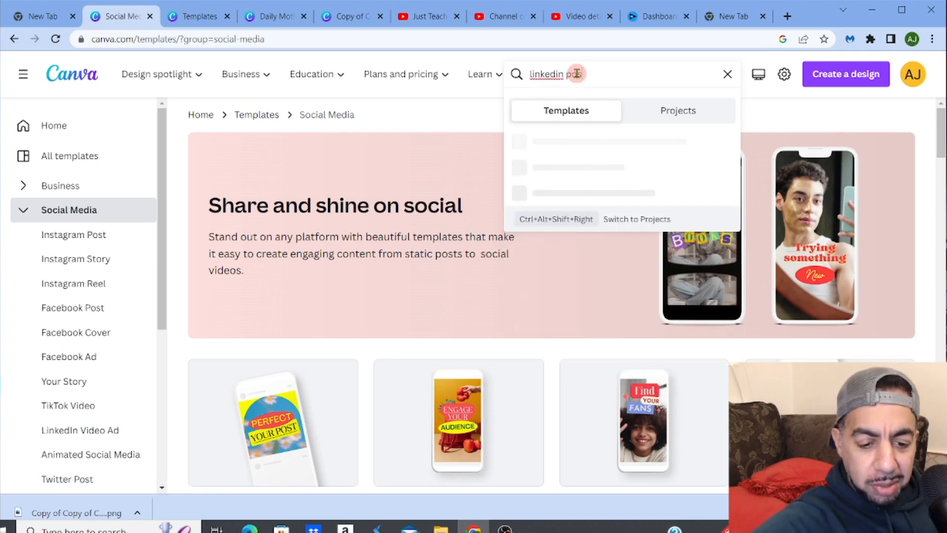
pyautogui.write('t')
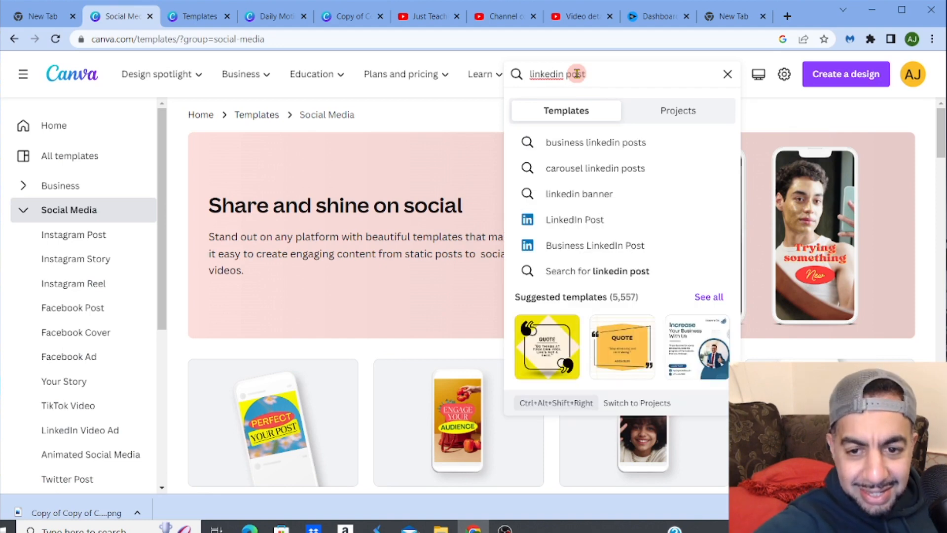
pyautogui.click(570, 220)
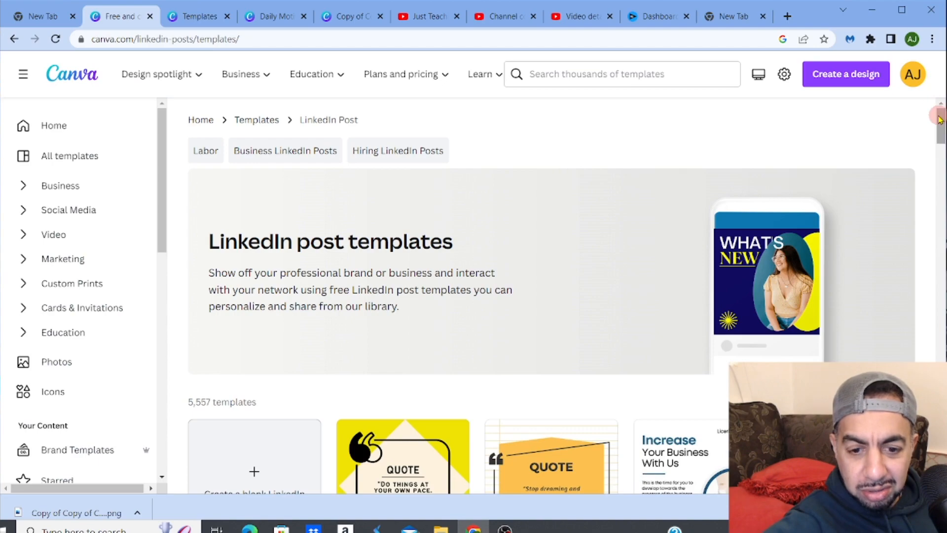
# - Browse the LinkedIn post templates and customize the 'Modern professional brush stroke working from home tips' template
pyautogui.scroll(-1, 940, 124)
pyautogui.moveTo(940, 125); pyautogui.dragTo(943, 258)
pyautogui.scroll(-2, 942, 224)
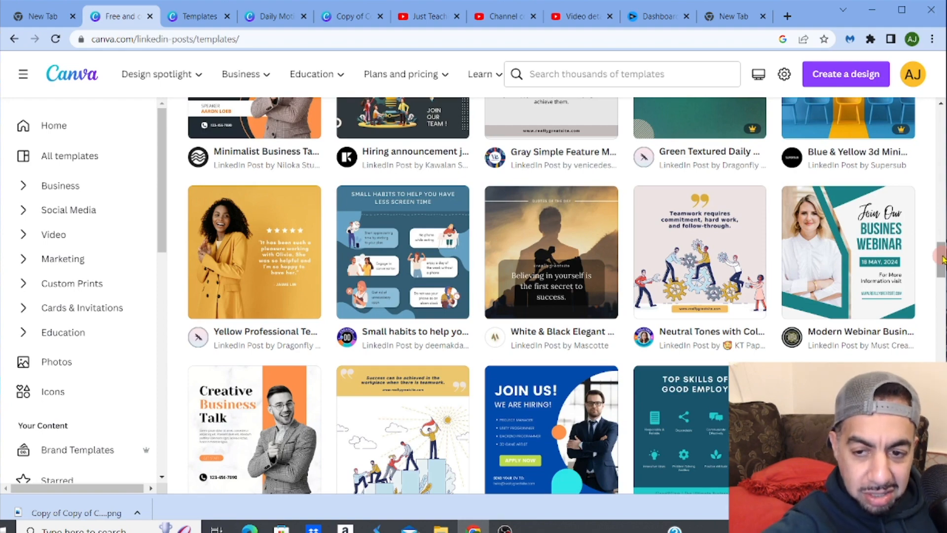
pyautogui.moveTo(942, 260); pyautogui.dragTo(943, 349)
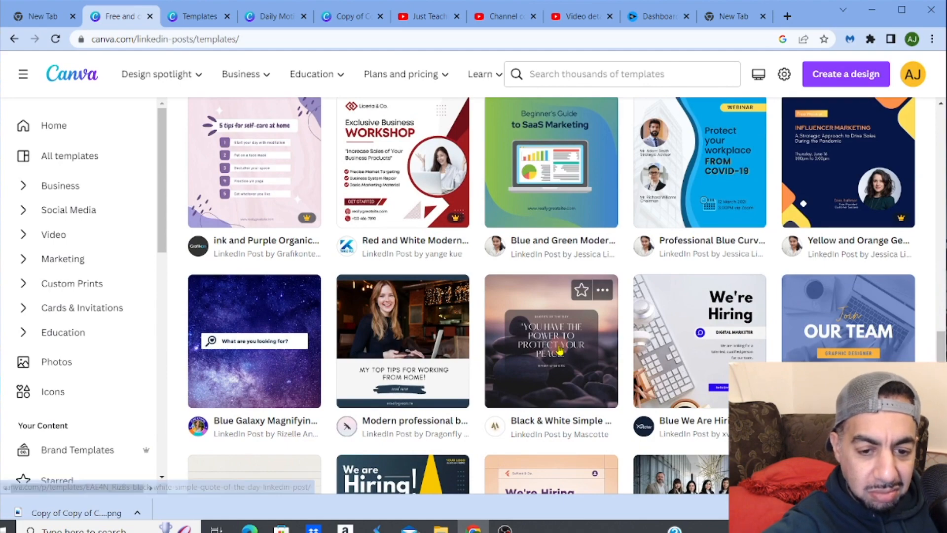
pyautogui.click(423, 344)
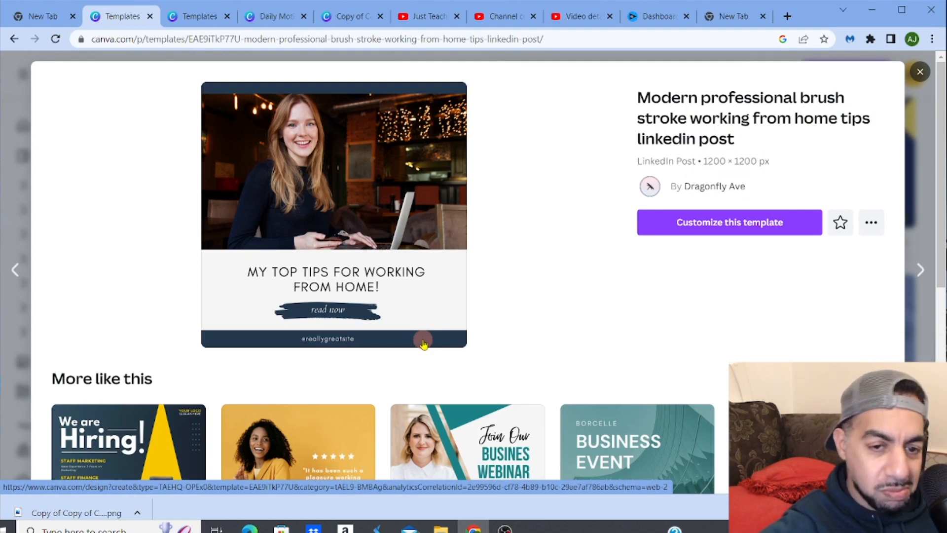
pyautogui.click(720, 220)
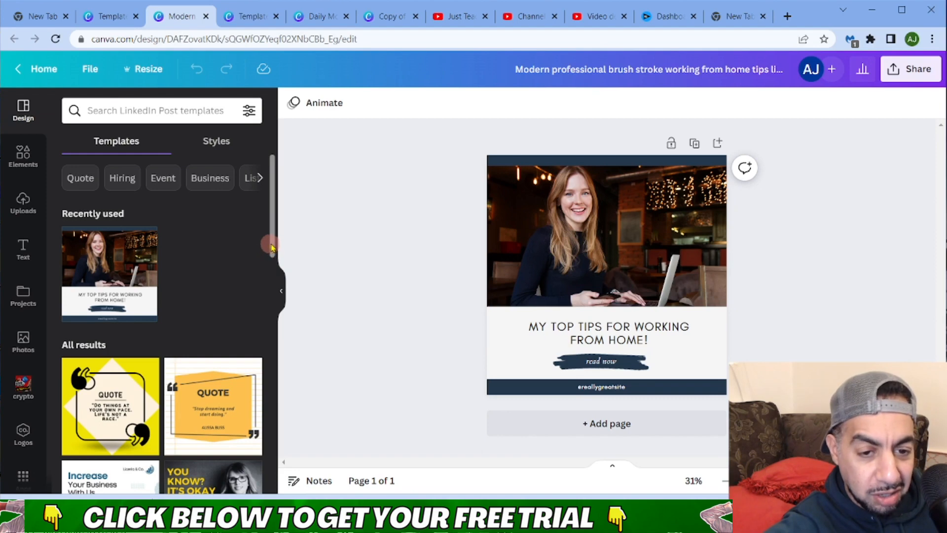
# - Delete the woman's photo from the upper part of the post
pyautogui.moveTo(271, 246); pyautogui.dragTo(272, 325)
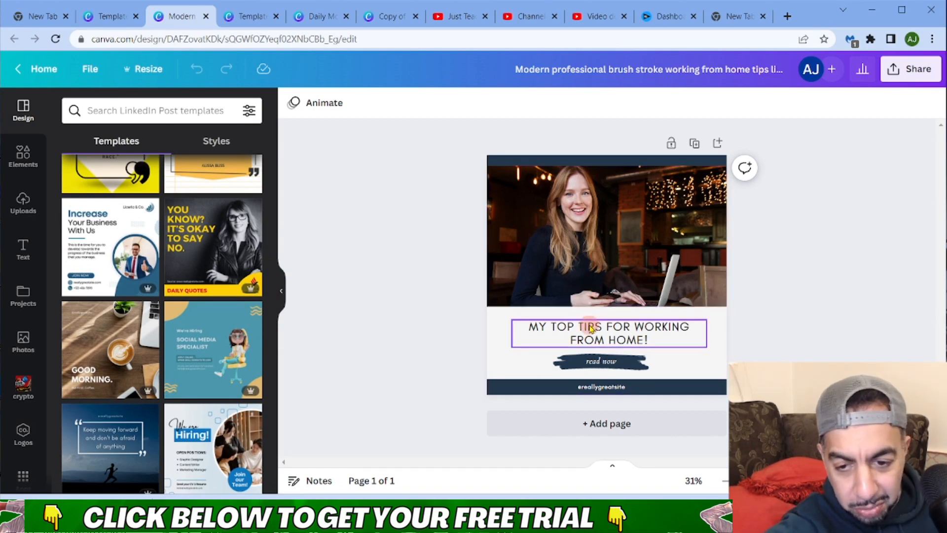
pyautogui.click(579, 281)
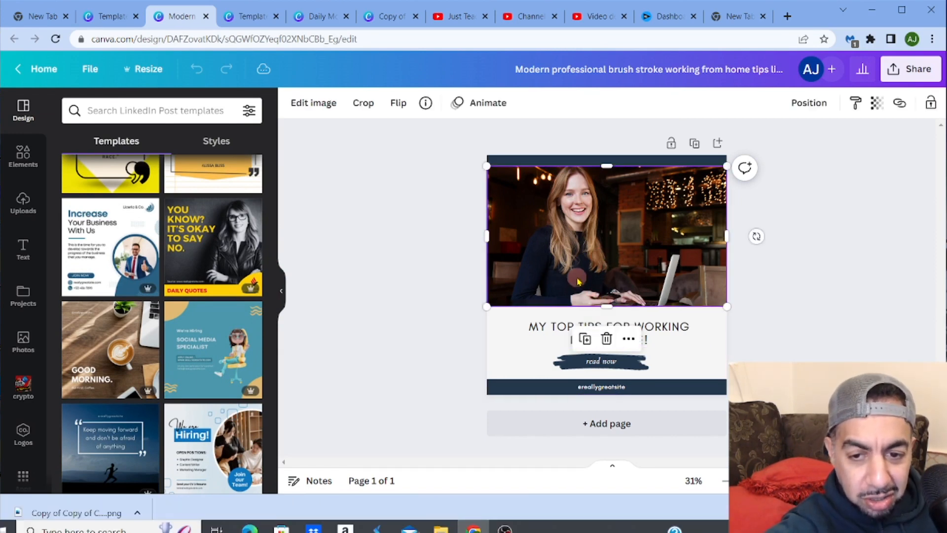
pyautogui.press('Delete')
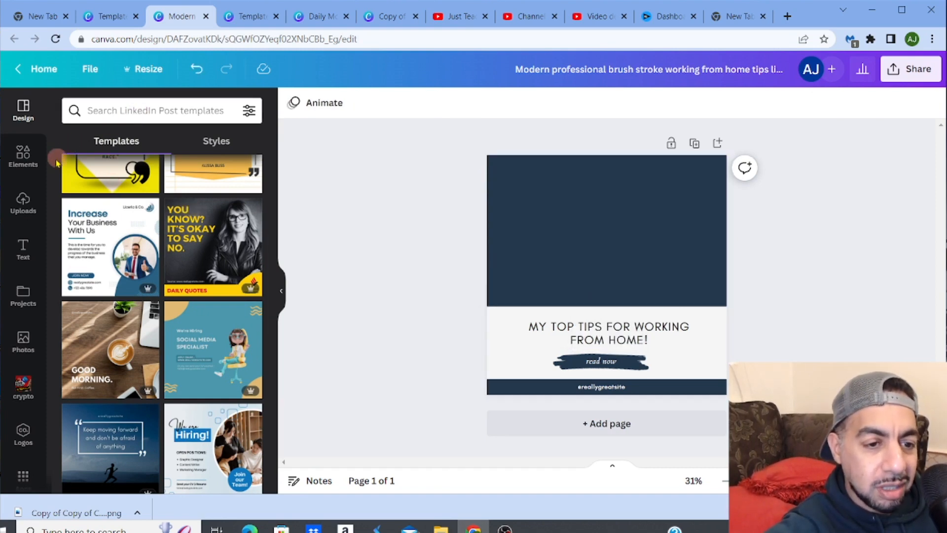
# - Search the elements library for 'Man in suit' photos
pyautogui.click(23, 155)
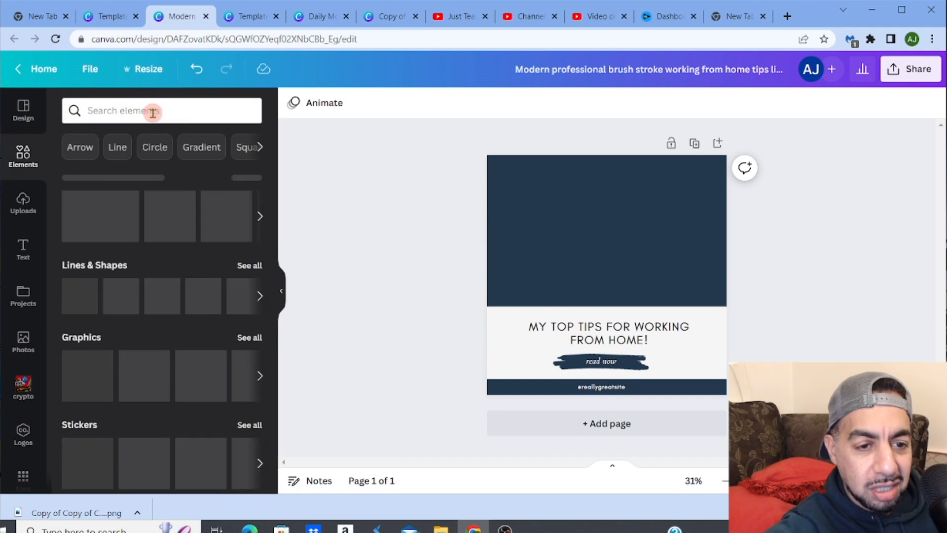
pyautogui.click(153, 113)
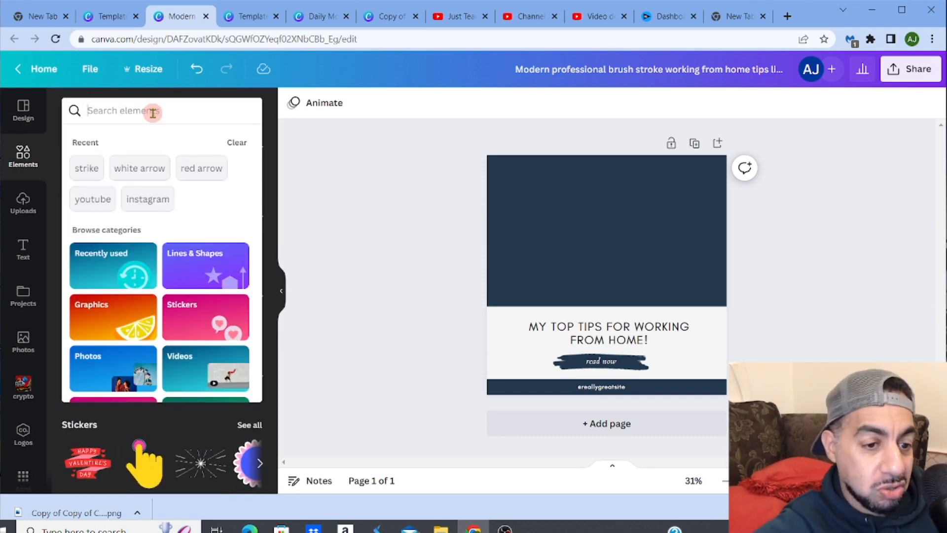
pyautogui.write('suit')
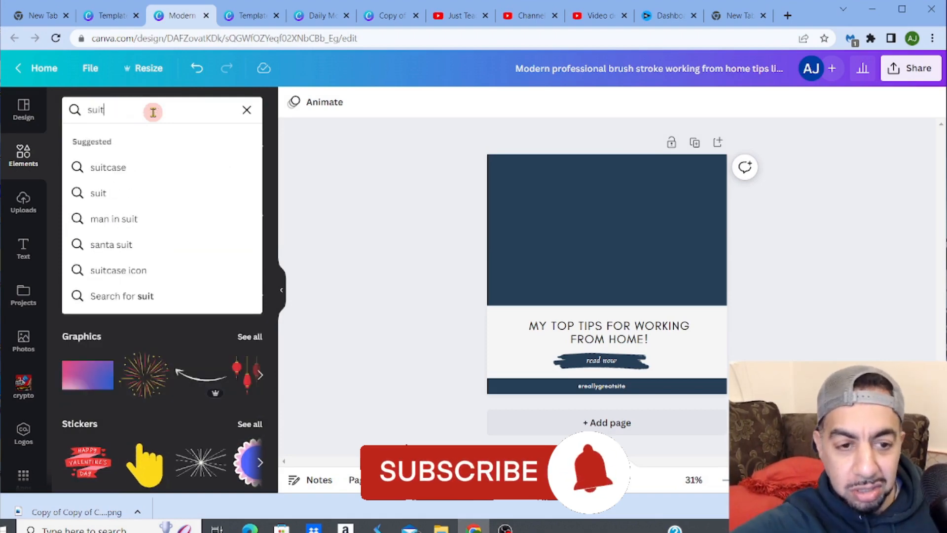
pyautogui.press('Return')
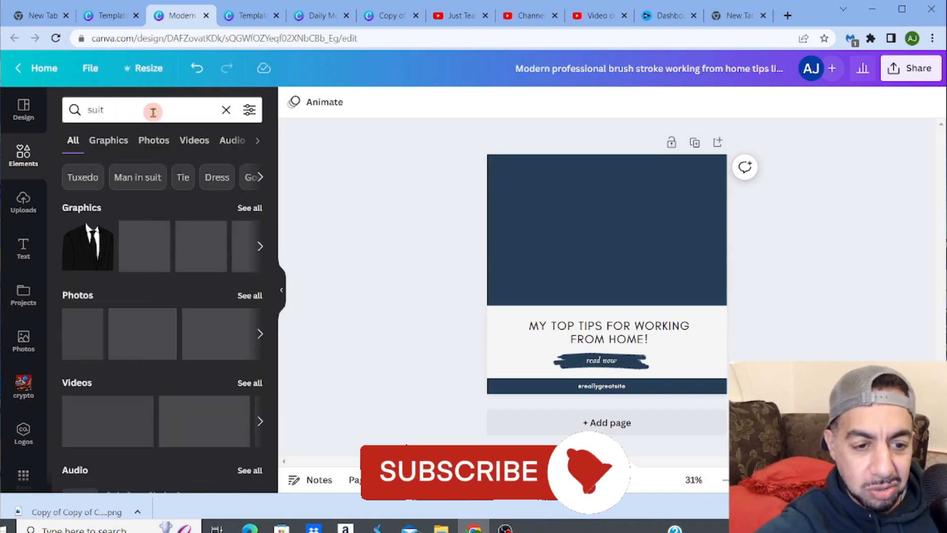
pyautogui.click(152, 179)
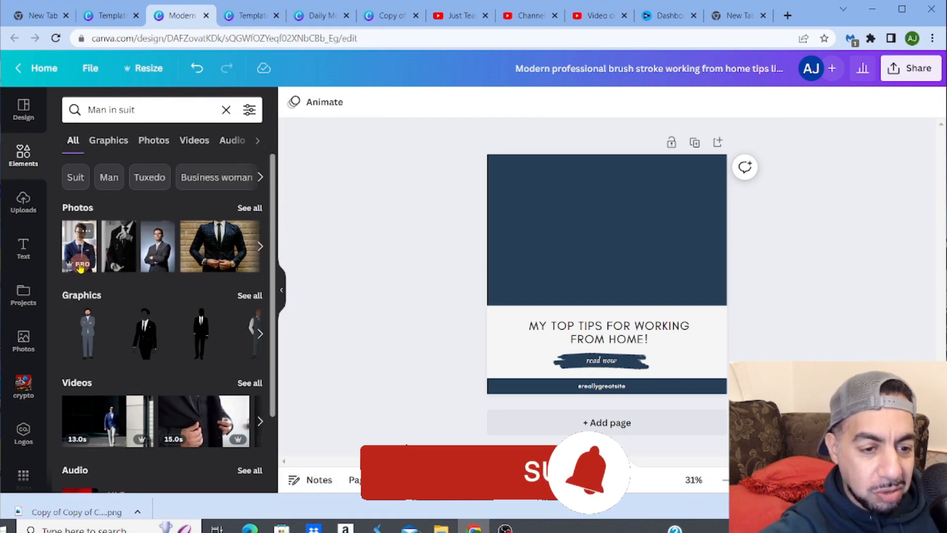
pyautogui.click(155, 245)
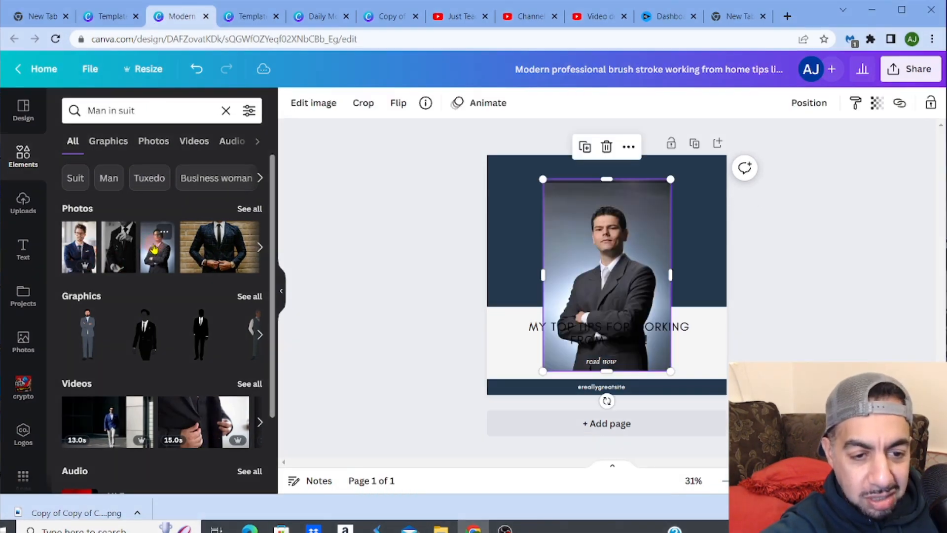
pyautogui.moveTo(584, 218); pyautogui.dragTo(578, 180)
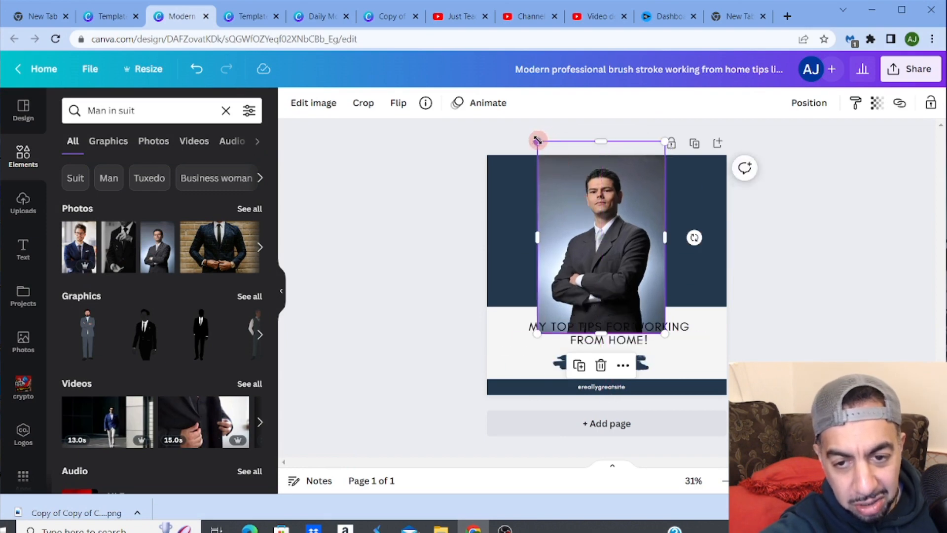
pyautogui.moveTo(537, 141); pyautogui.dragTo(546, 155)
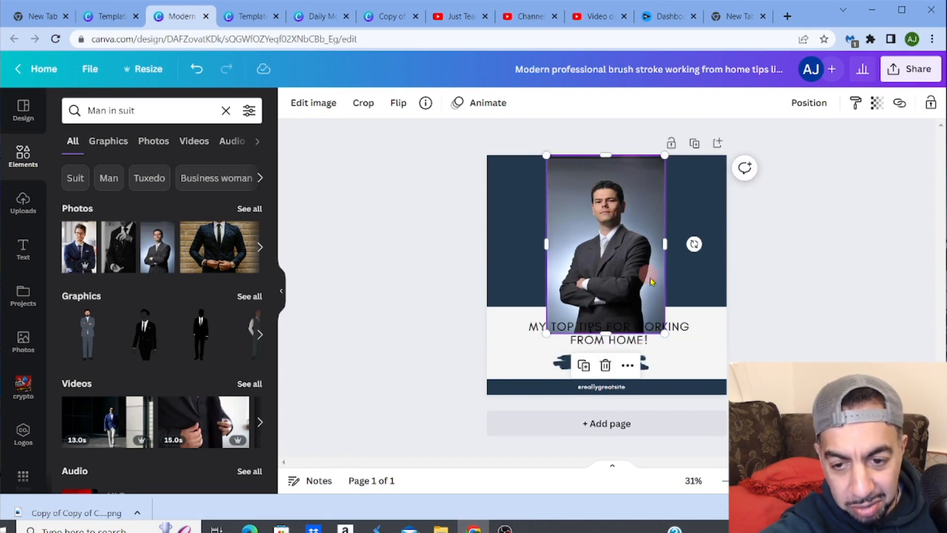
pyautogui.moveTo(667, 333); pyautogui.dragTo(638, 288)
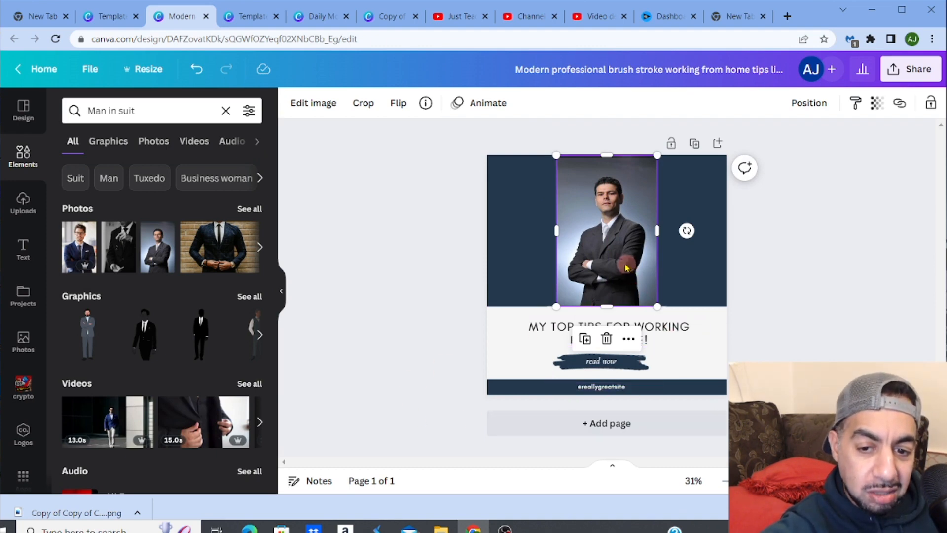
pyautogui.moveTo(626, 264); pyautogui.dragTo(556, 262)
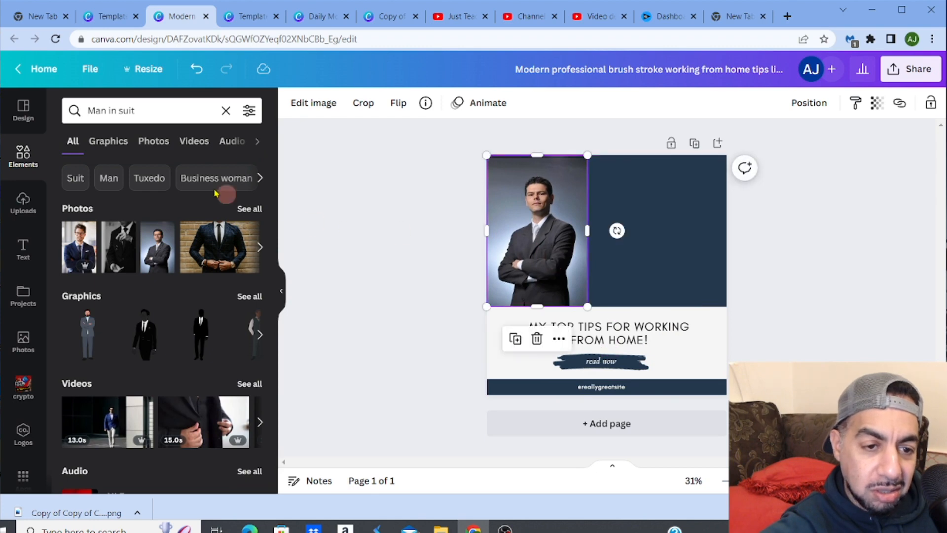
pyautogui.click(260, 247)
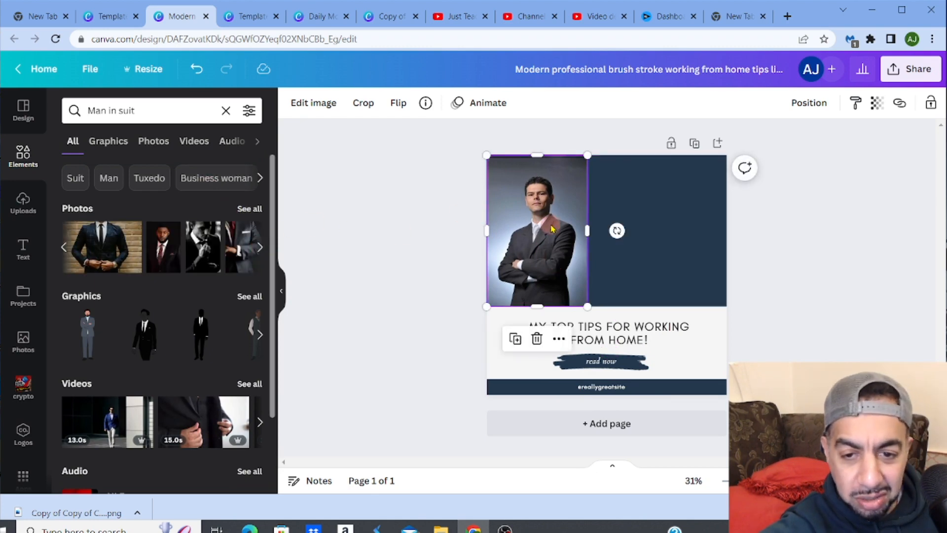
pyautogui.press('Delete')
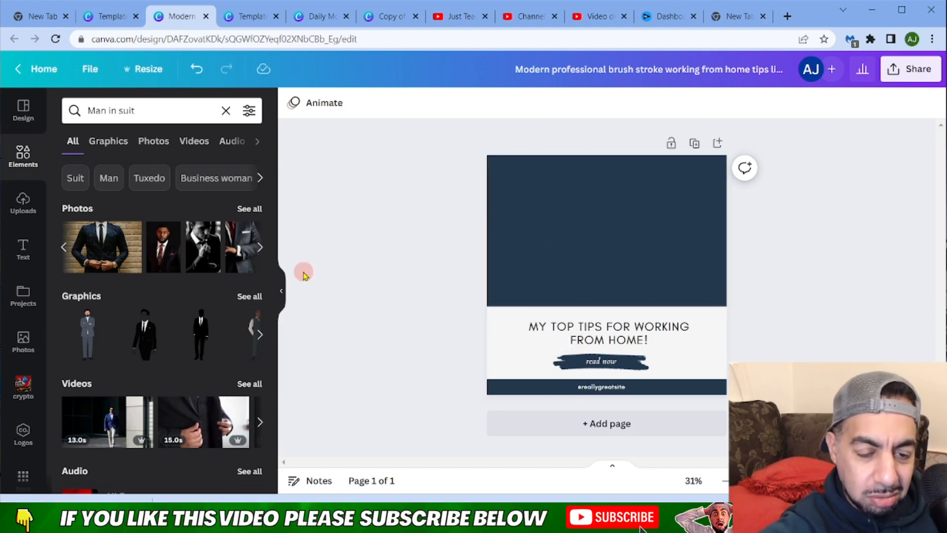
# - Add the suit close-up photo and resize it to fill the dark upper area of the post
pyautogui.click(237, 260)
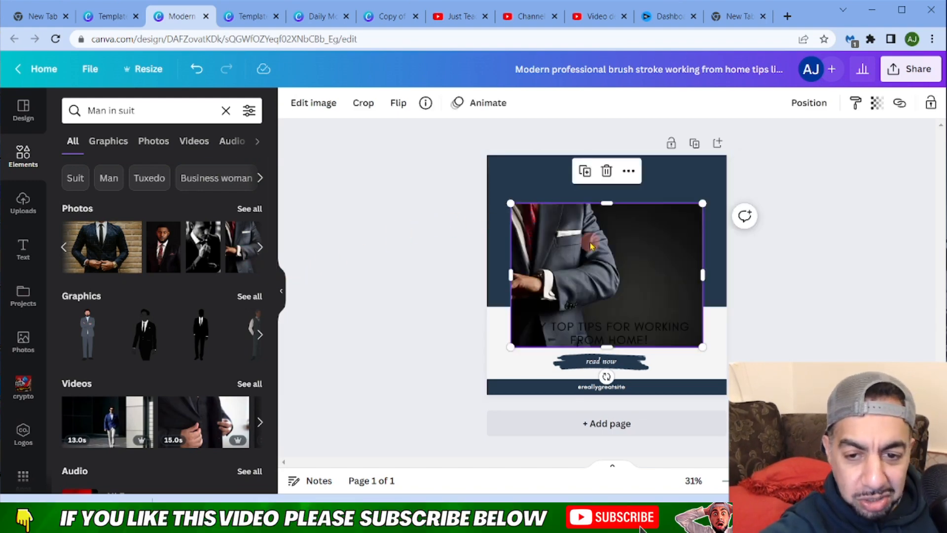
pyautogui.moveTo(592, 246); pyautogui.dragTo(587, 203)
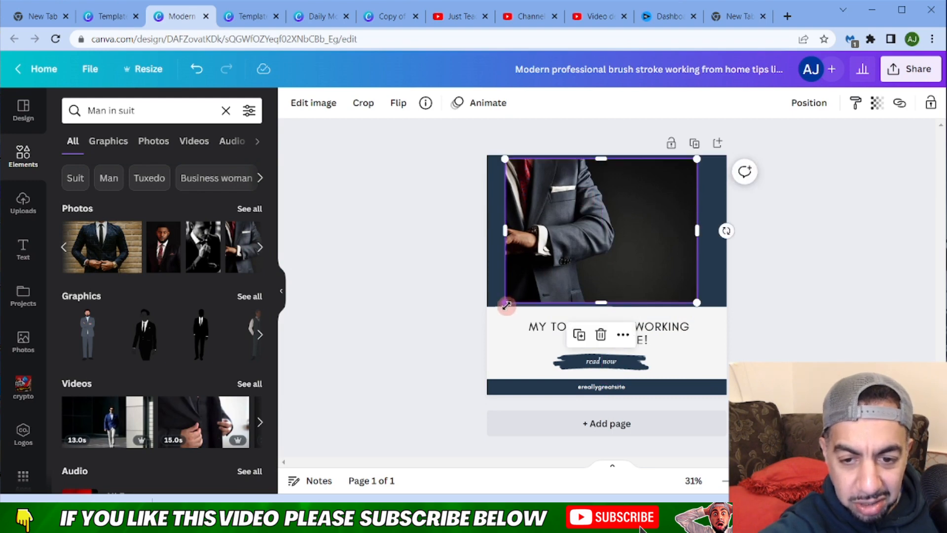
pyautogui.moveTo(505, 305); pyautogui.dragTo(500, 306)
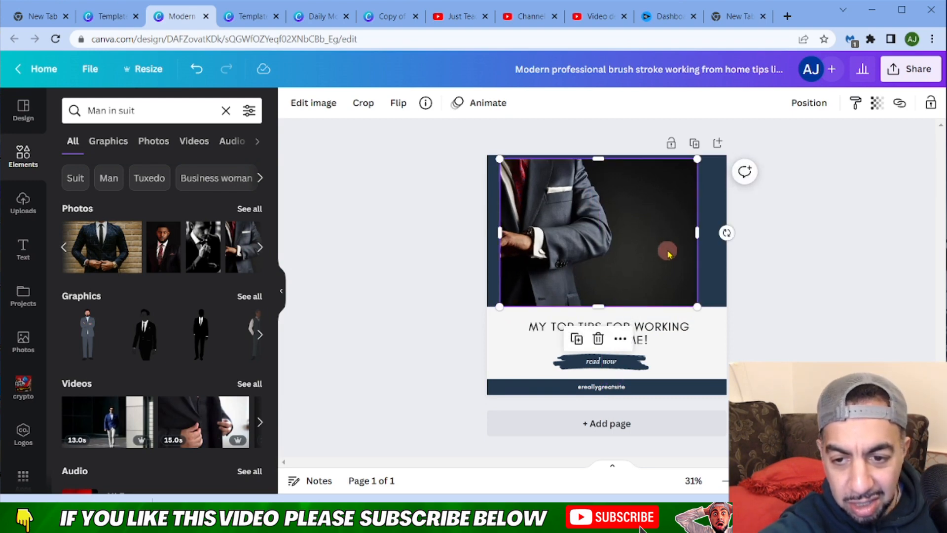
pyautogui.moveTo(697, 232); pyautogui.dragTo(727, 233)
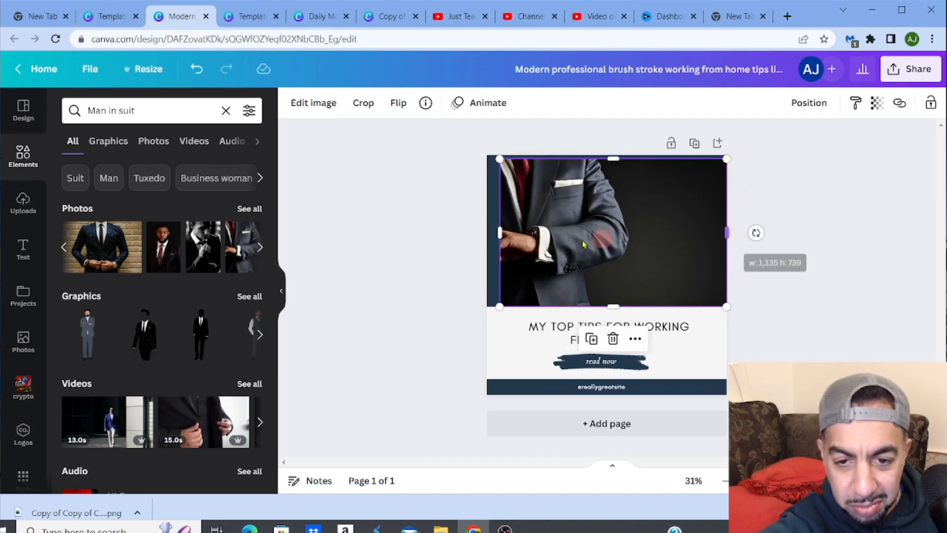
pyautogui.moveTo(499, 233); pyautogui.dragTo(486, 234)
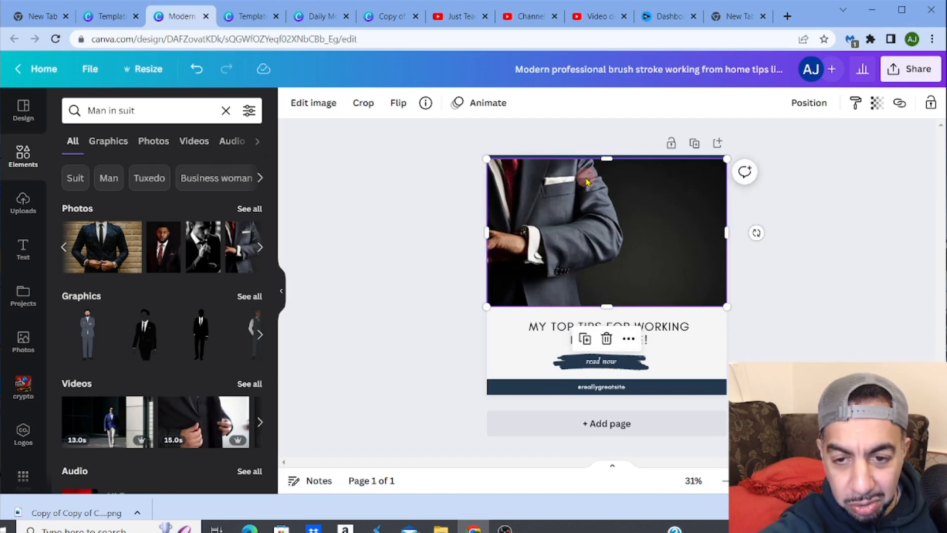
pyautogui.moveTo(602, 157); pyautogui.dragTo(602, 155)
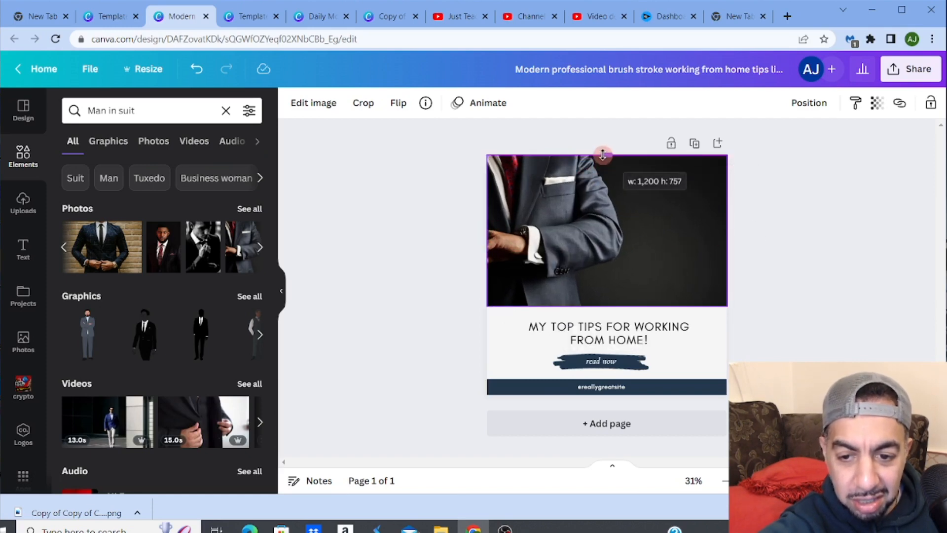
pyautogui.click(448, 229)
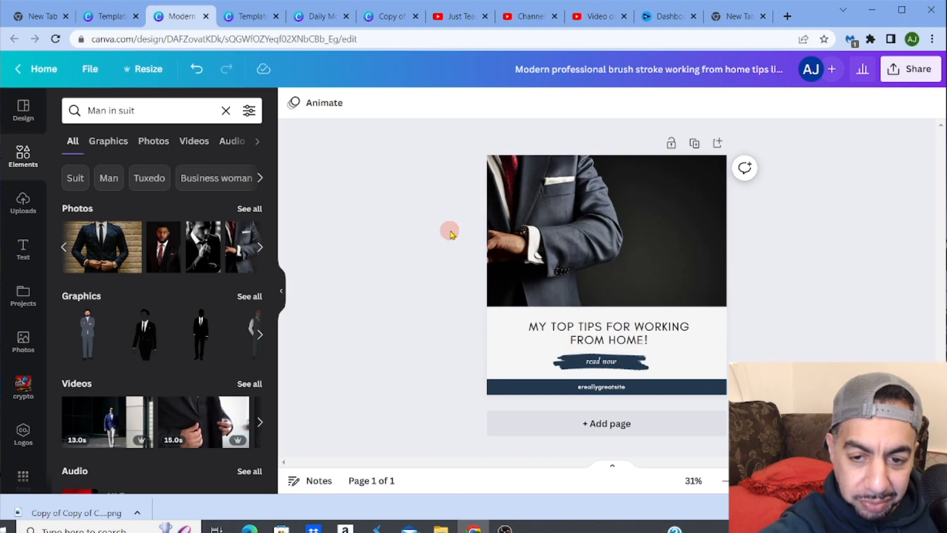
# - Edit the heading's second line so the text reads 'MY TOP TIPS FOR WORKING IN THE OFICE!'
pyautogui.doubleClick(618, 332)
pyautogui.click(617, 328)
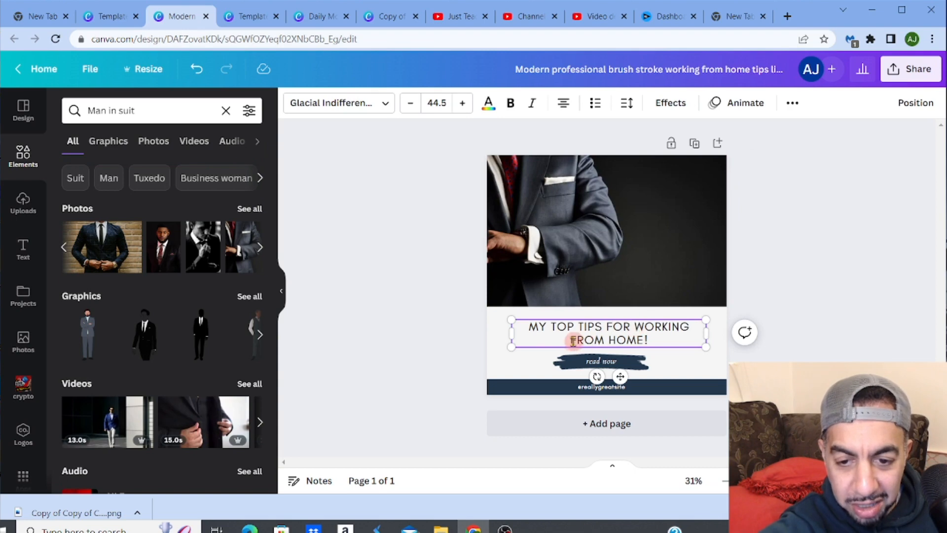
pyautogui.moveTo(569, 340); pyautogui.dragTo(644, 340)
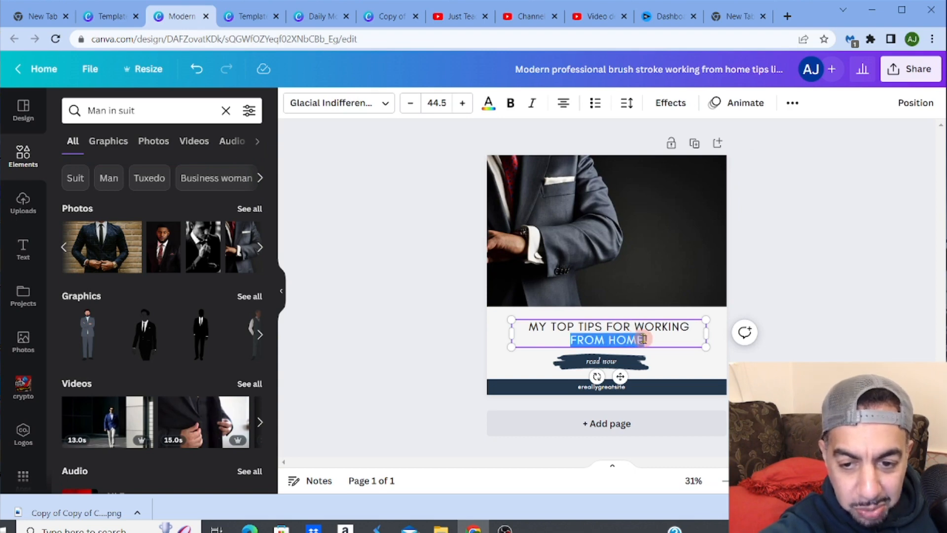
pyautogui.write('I!')
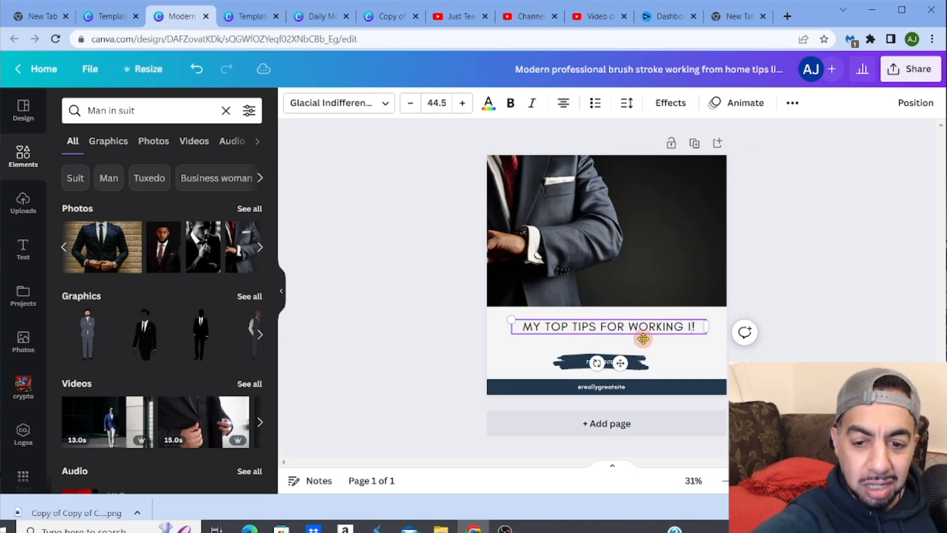
pyautogui.write('N THE ')
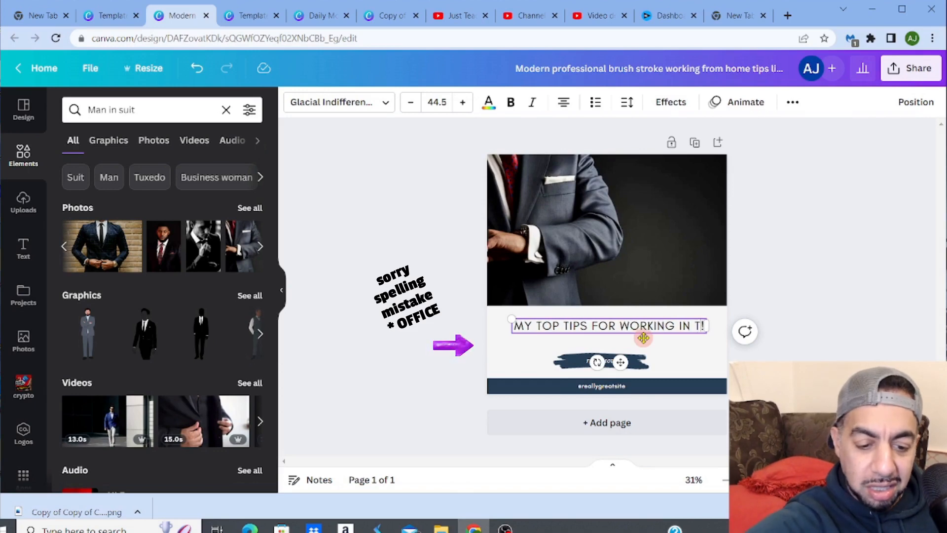
pyautogui.write('OFF')
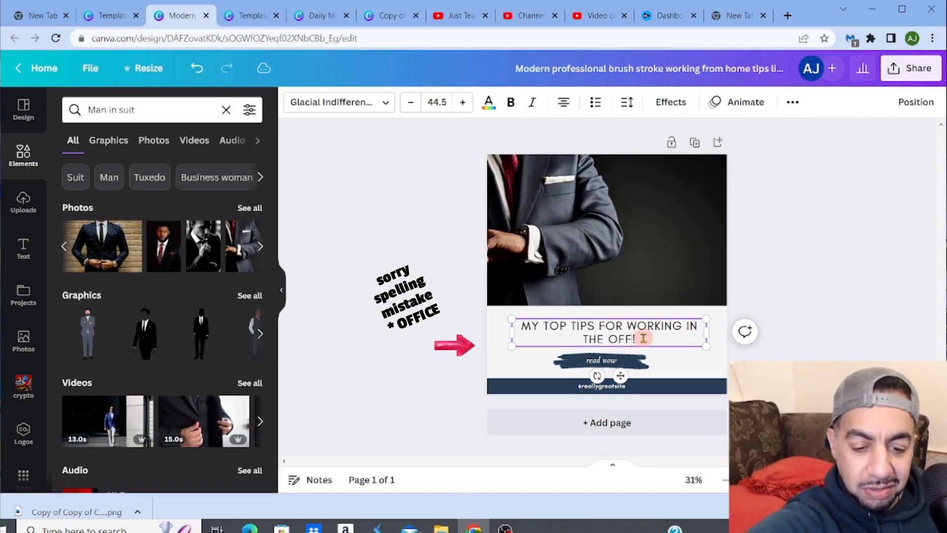
pyautogui.press('BackSpace')
pyautogui.write('ICE')
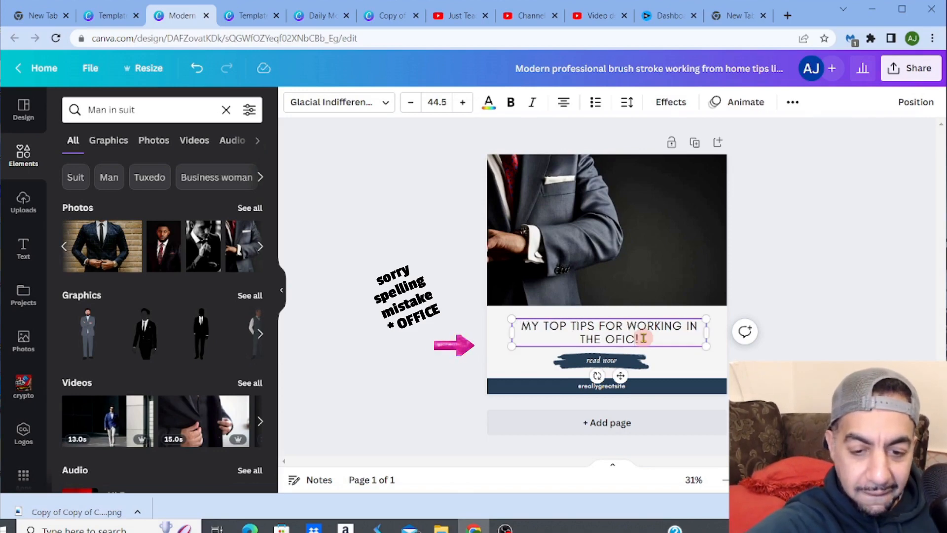
pyautogui.click(858, 299)
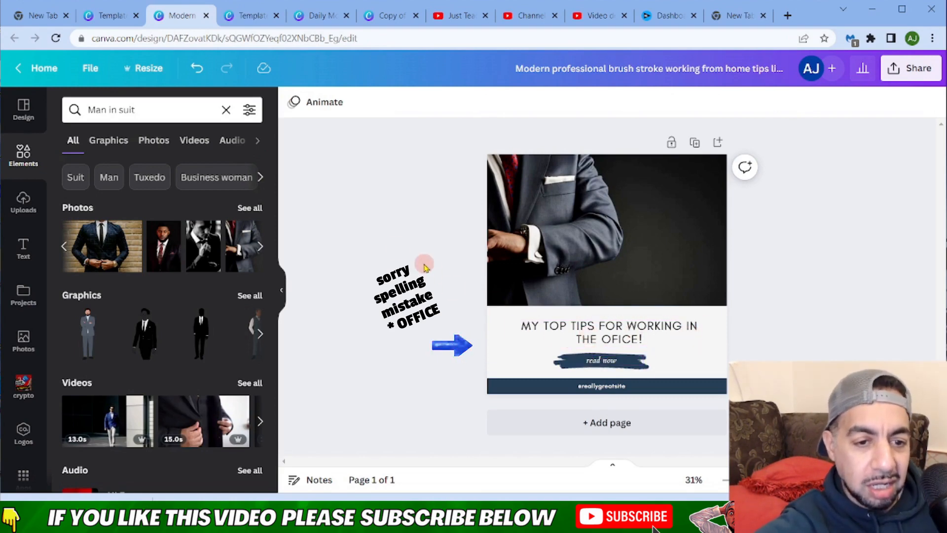
# - Search the elements library for 'we are hiring' graphics
pyautogui.moveTo(148, 110); pyautogui.dragTo(86, 110)
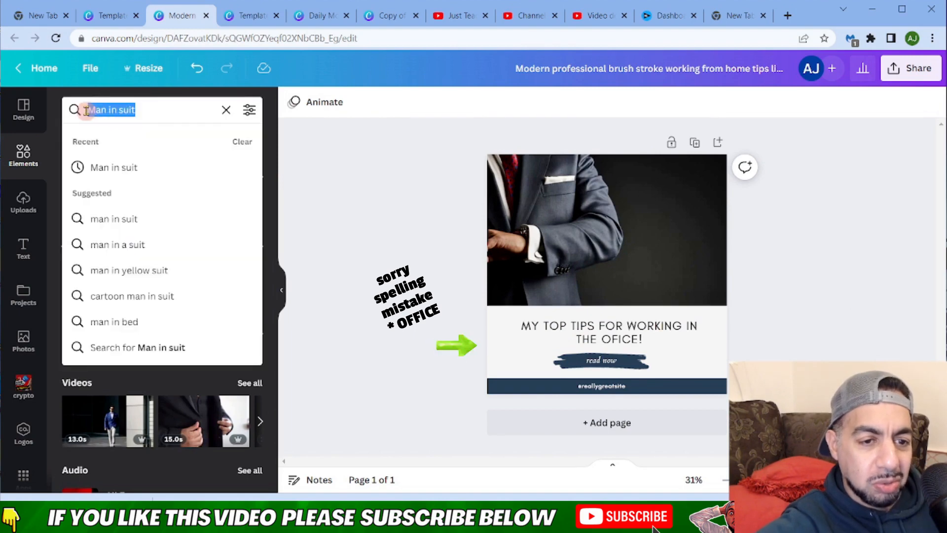
pyautogui.write('we a')
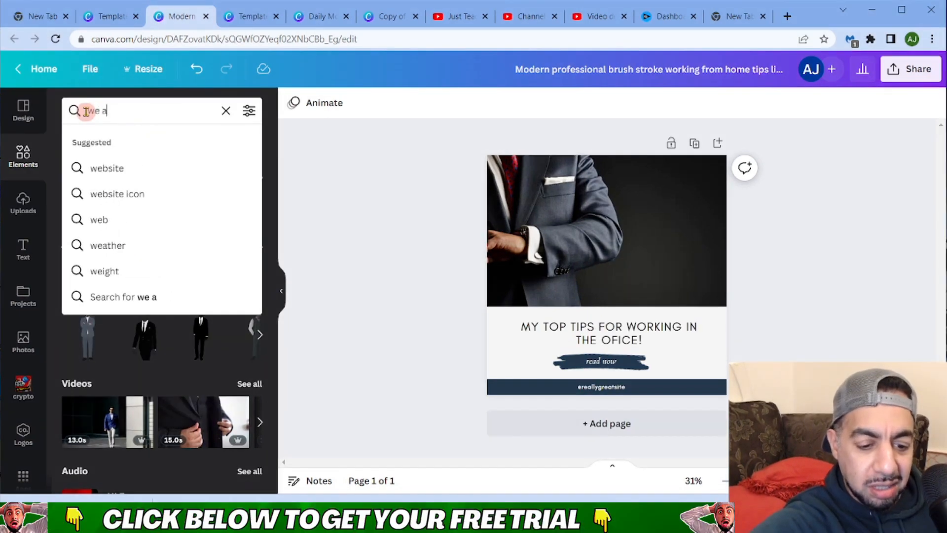
pyautogui.write('re hir')
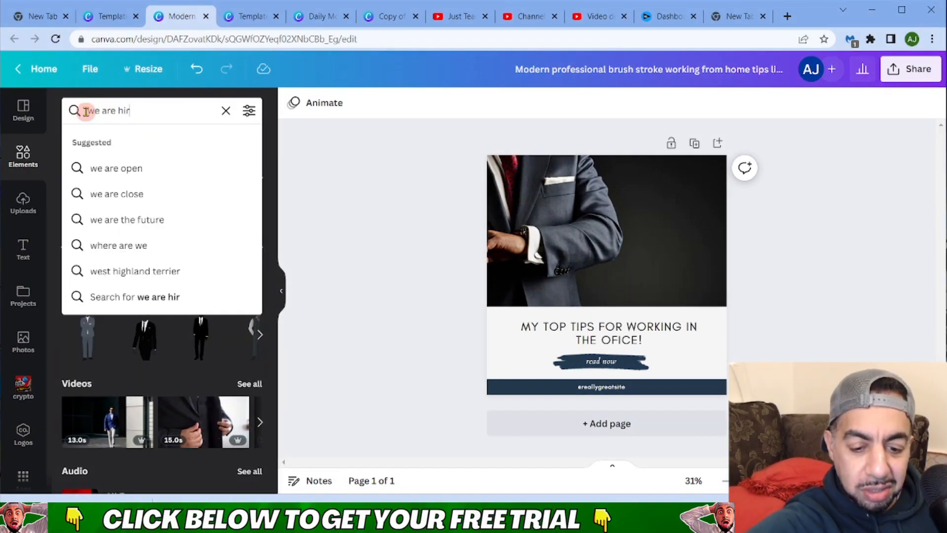
pyautogui.write('ing')
pyautogui.press('Return')
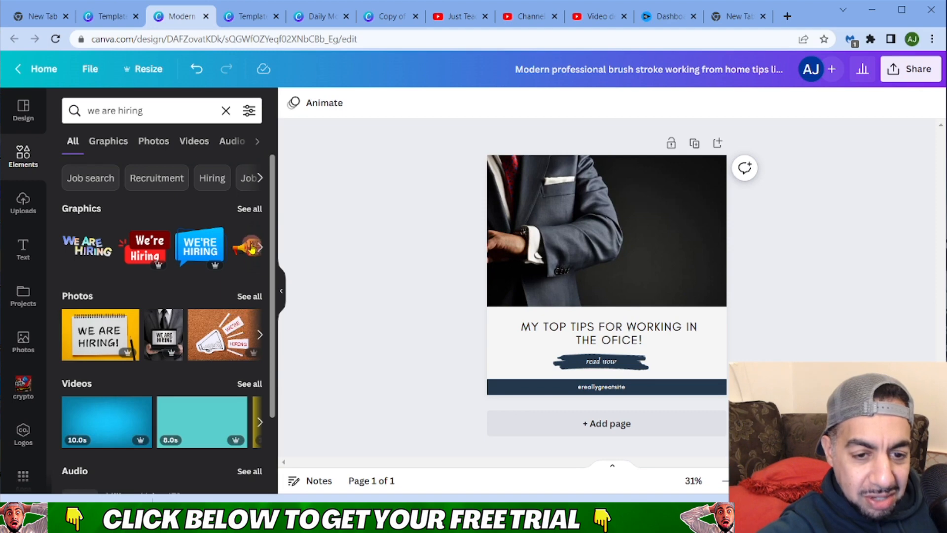
# - Add the handwritten 'We are HIRING' graphic and move it to the upper right of the suit photo
pyautogui.click(260, 334)
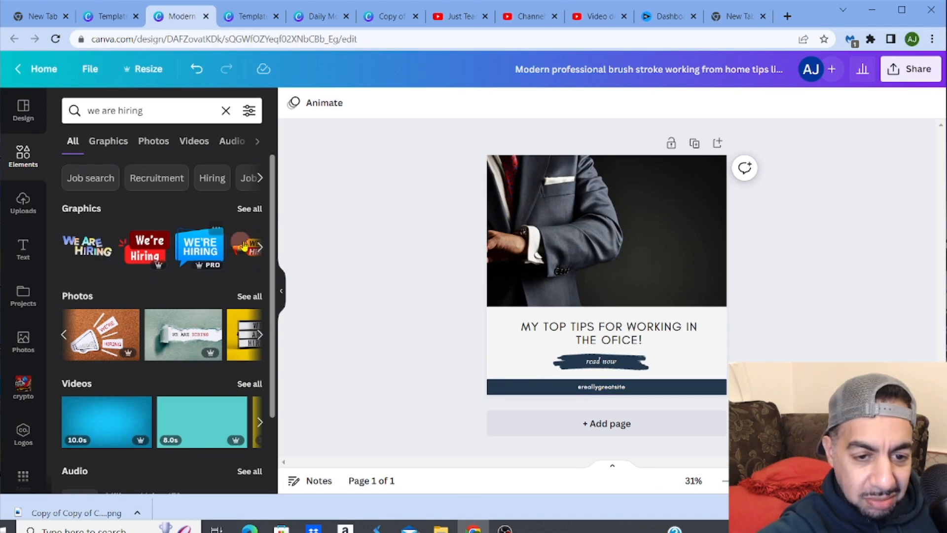
pyautogui.click(260, 247)
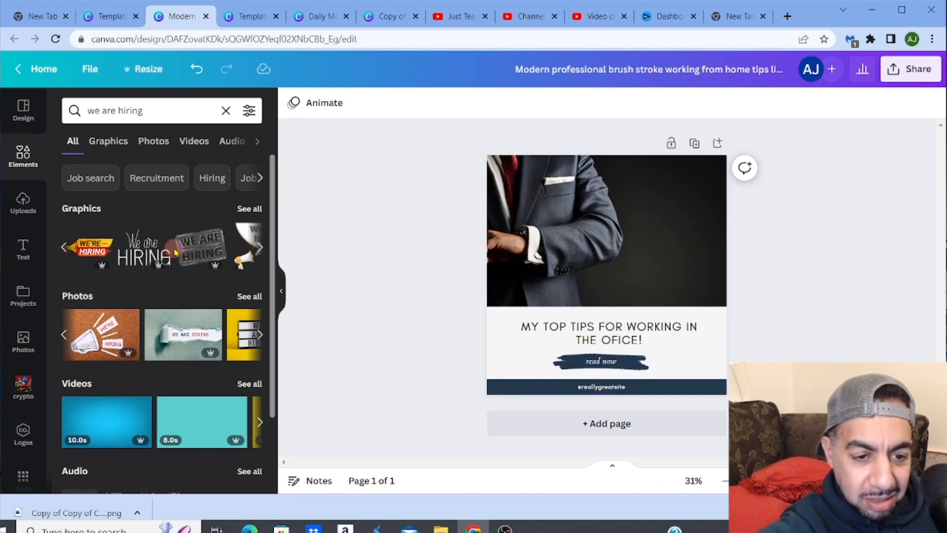
pyautogui.click(144, 248)
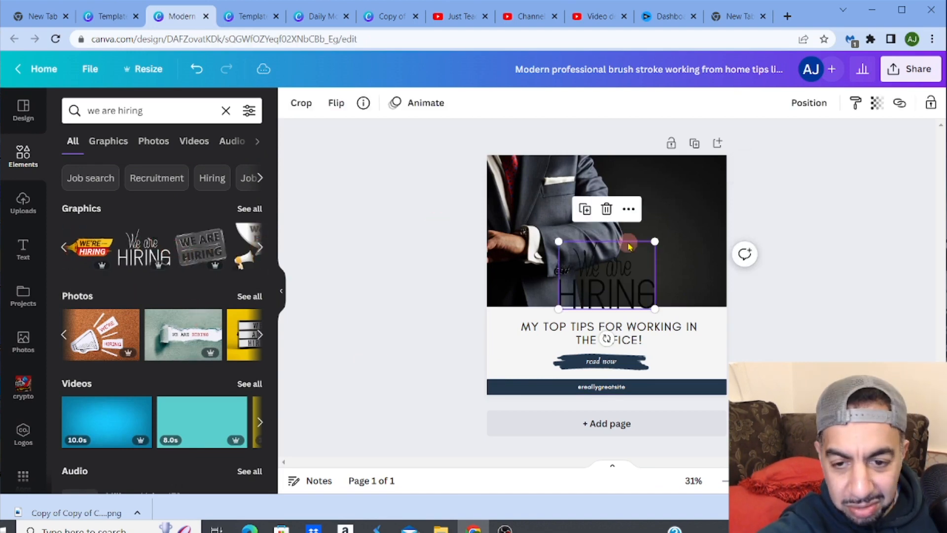
pyautogui.moveTo(590, 256); pyautogui.dragTo(653, 190)
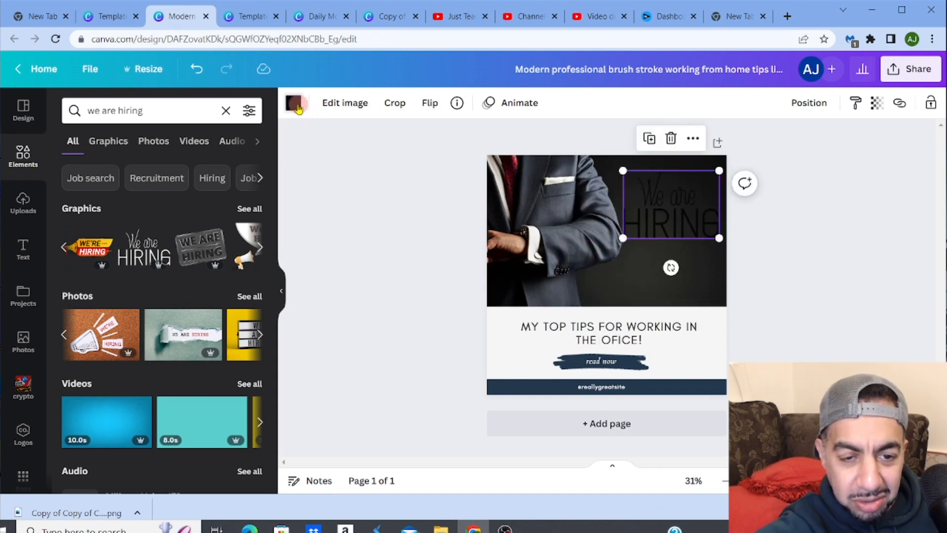
# - Recolour the 'We are HIRING' graphic to the near-white document colour
pyautogui.click(295, 105)
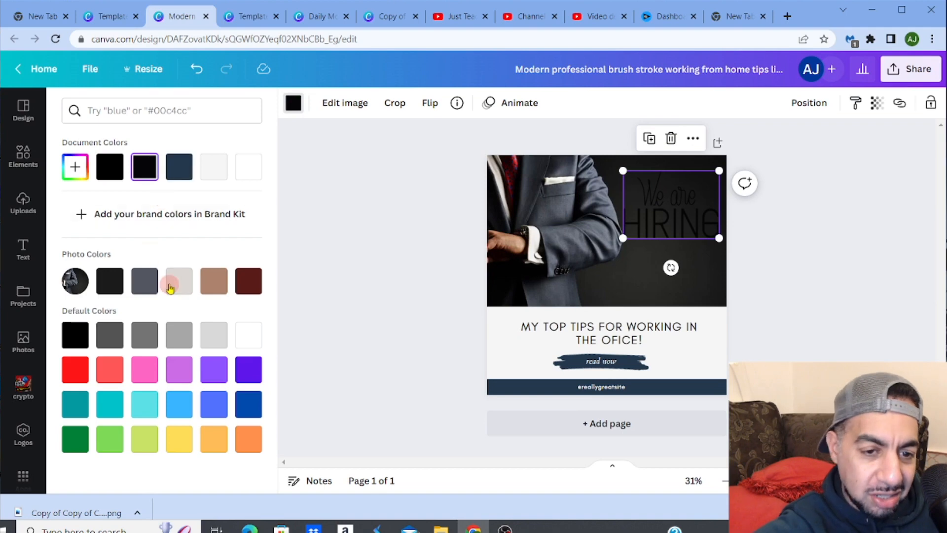
pyautogui.click(218, 172)
pyautogui.click(414, 192)
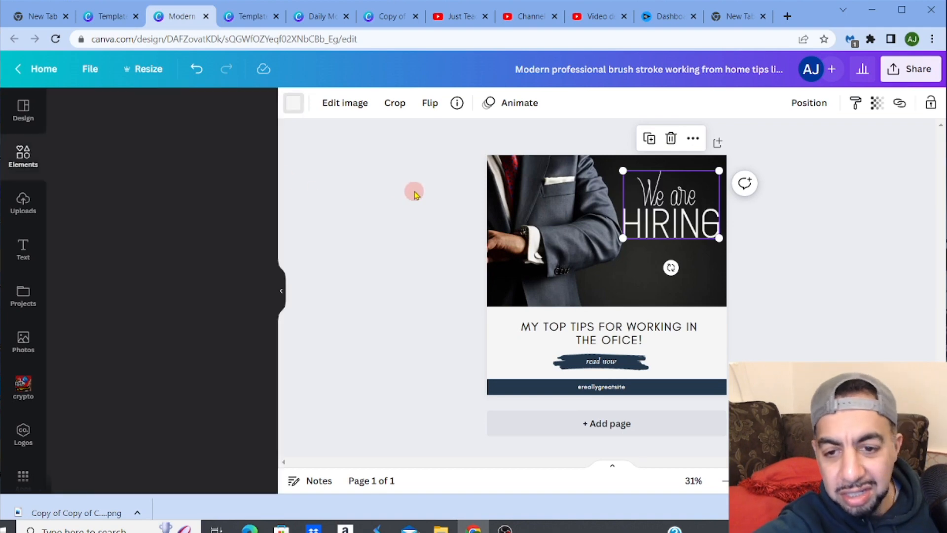
pyautogui.click(857, 283)
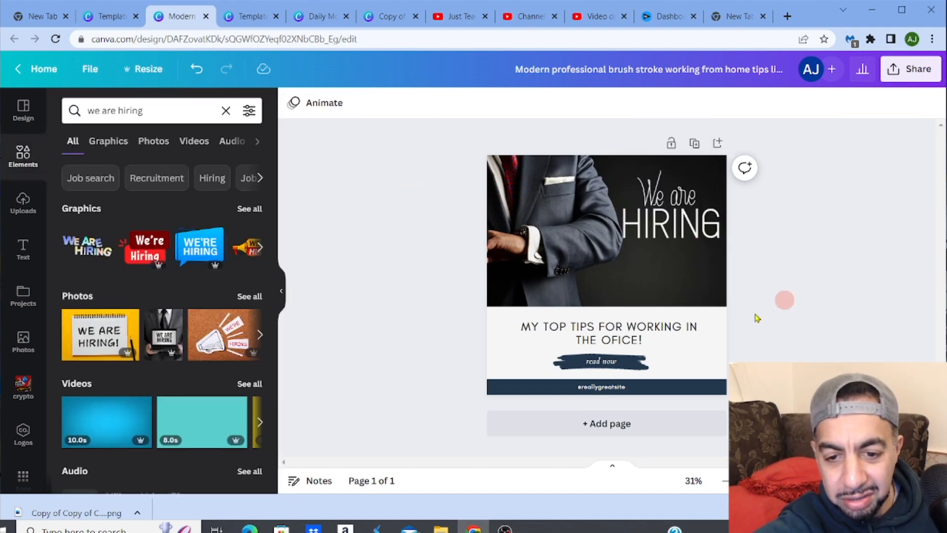
# - Resize the 'We are HIRING' graphic slightly smaller from its top-left corner
pyautogui.click(641, 198)
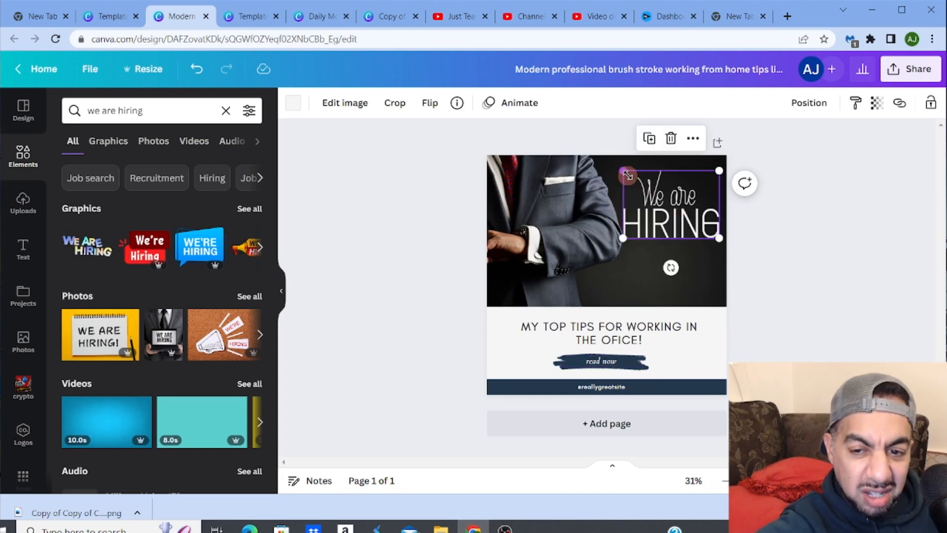
pyautogui.moveTo(627, 175); pyautogui.dragTo(634, 180)
pyautogui.click(826, 261)
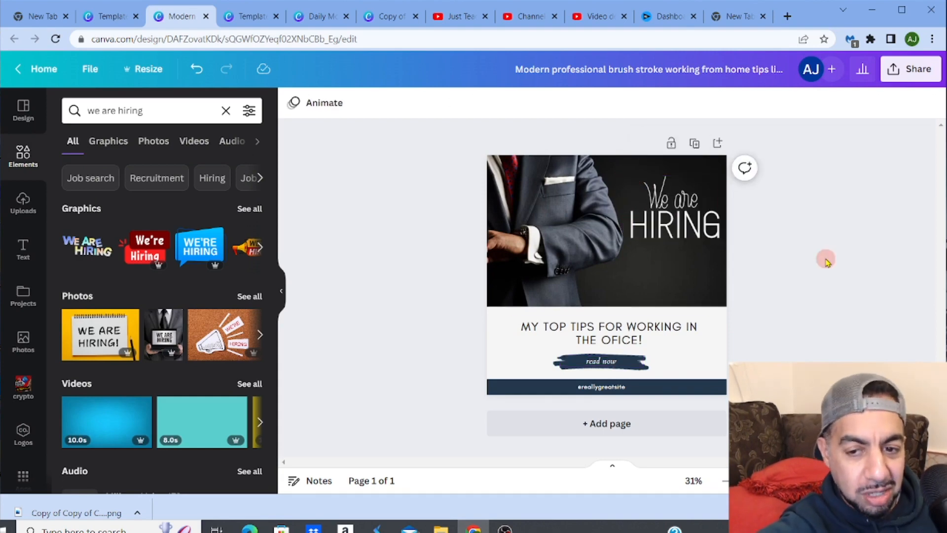
# - Browse the share and social publishing options for the design
pyautogui.click(901, 72)
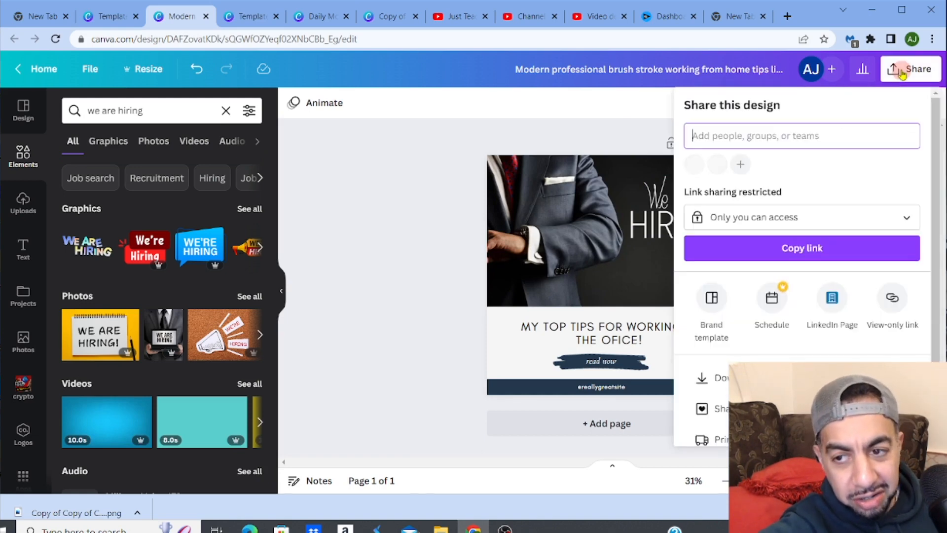
pyautogui.click(778, 349)
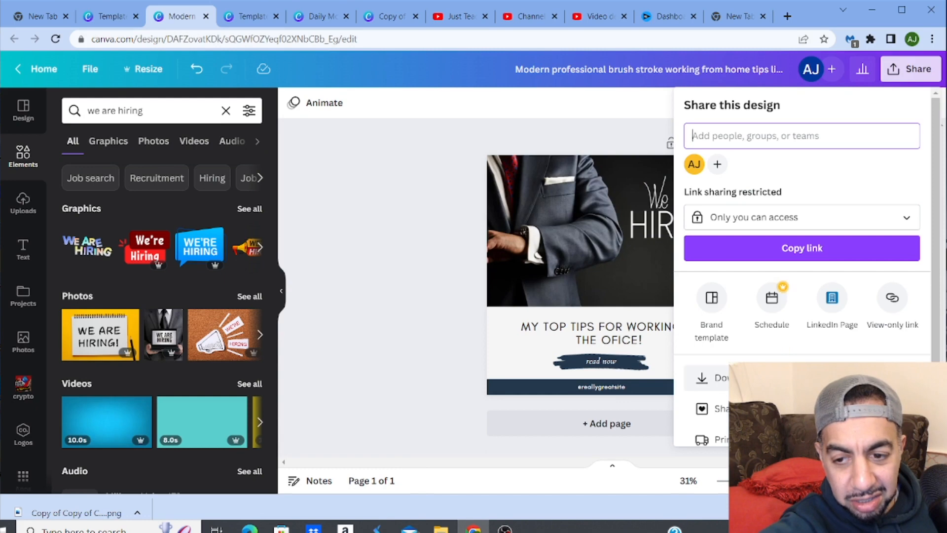
pyautogui.click(827, 321)
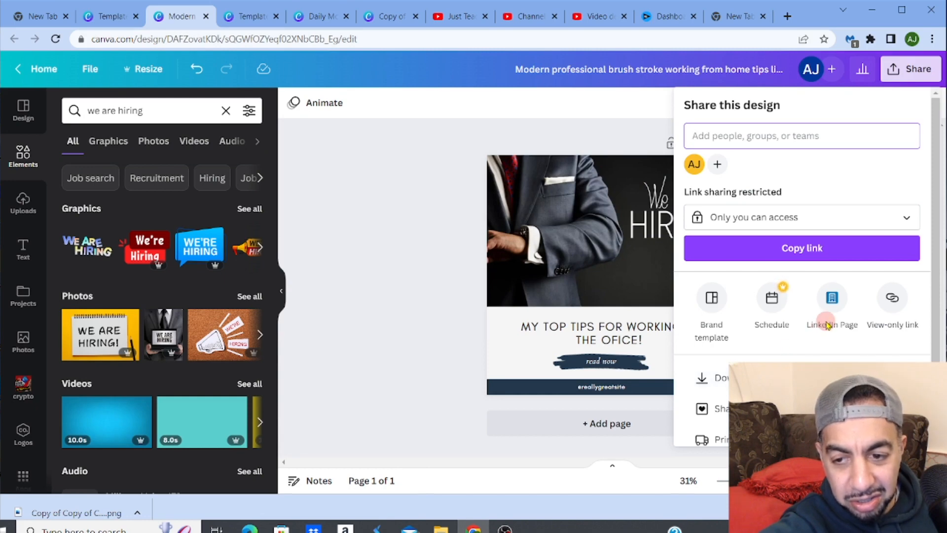
pyautogui.click(764, 408)
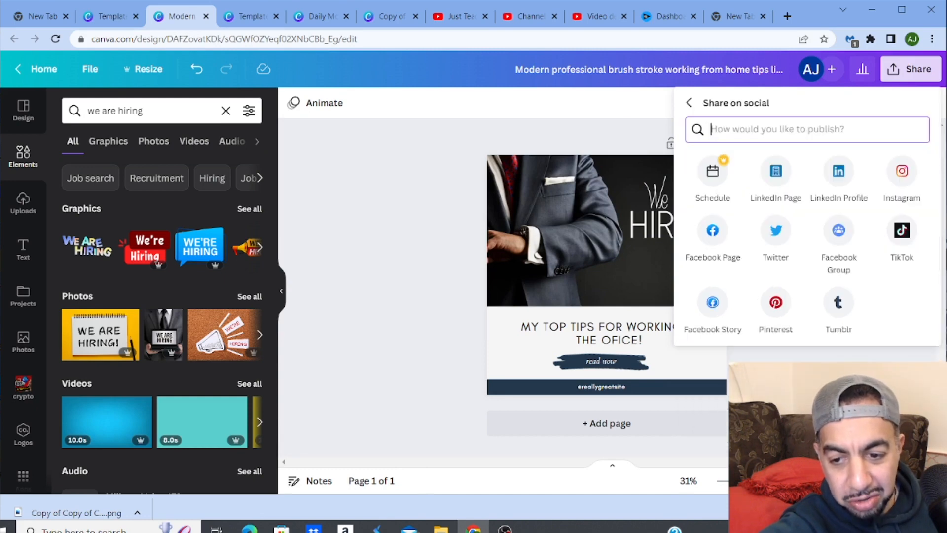
pyautogui.click(836, 190)
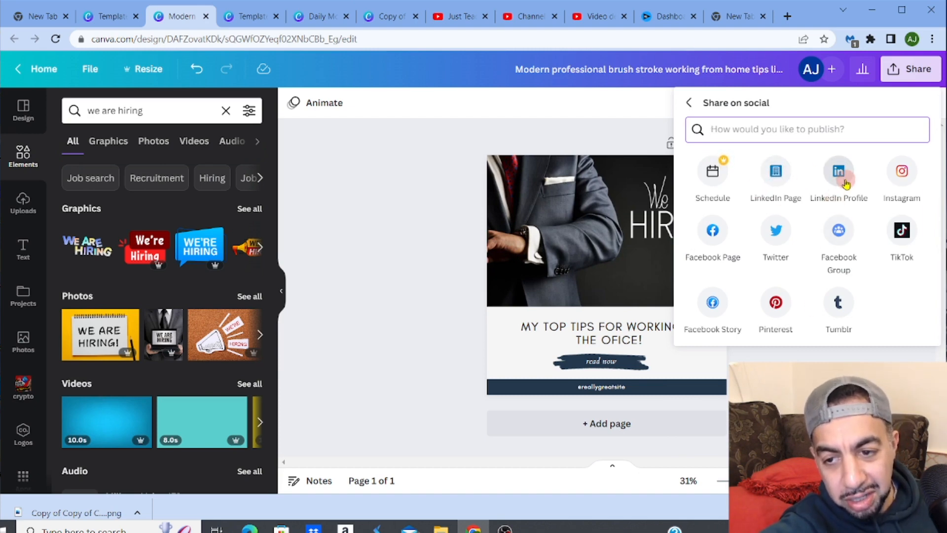
pyautogui.click(636, 103)
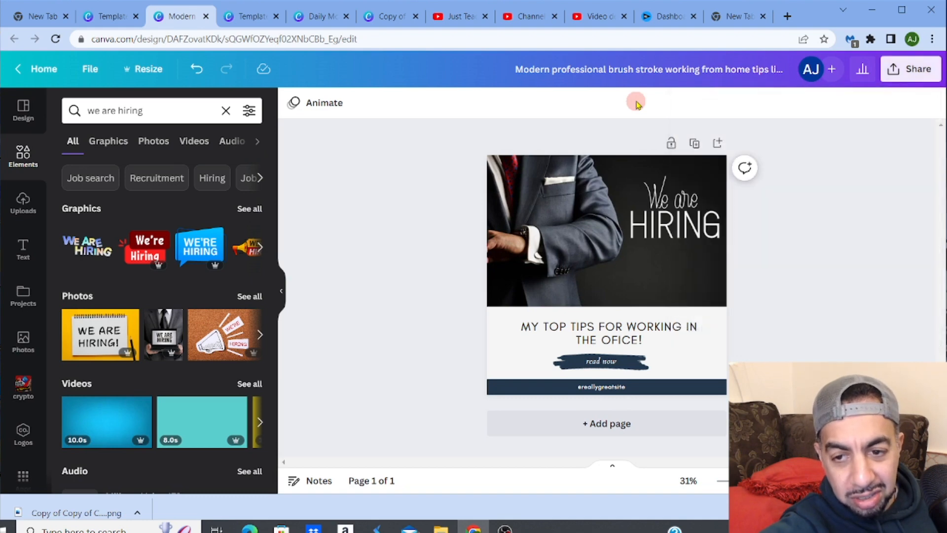
# - Download the design as a PNG and open the downloaded file
pyautogui.click(895, 71)
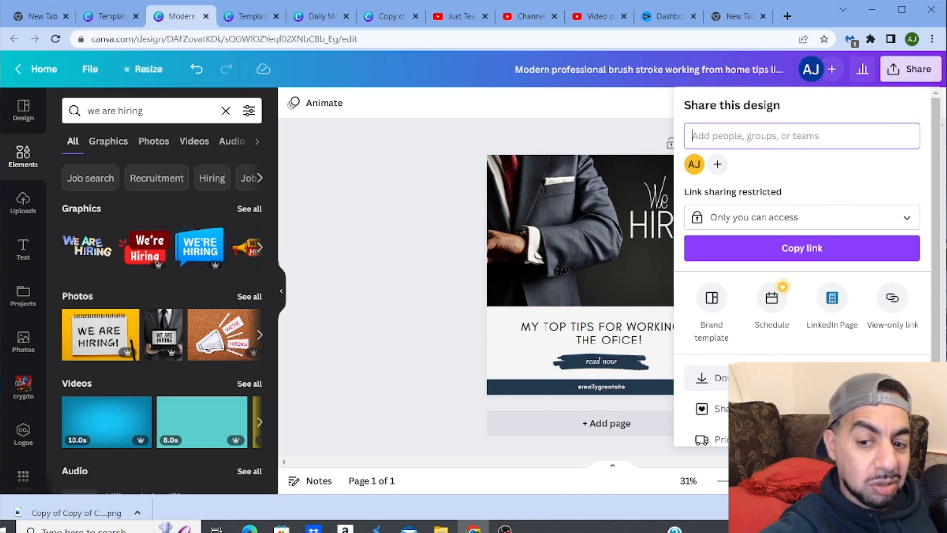
pyautogui.click(710, 377)
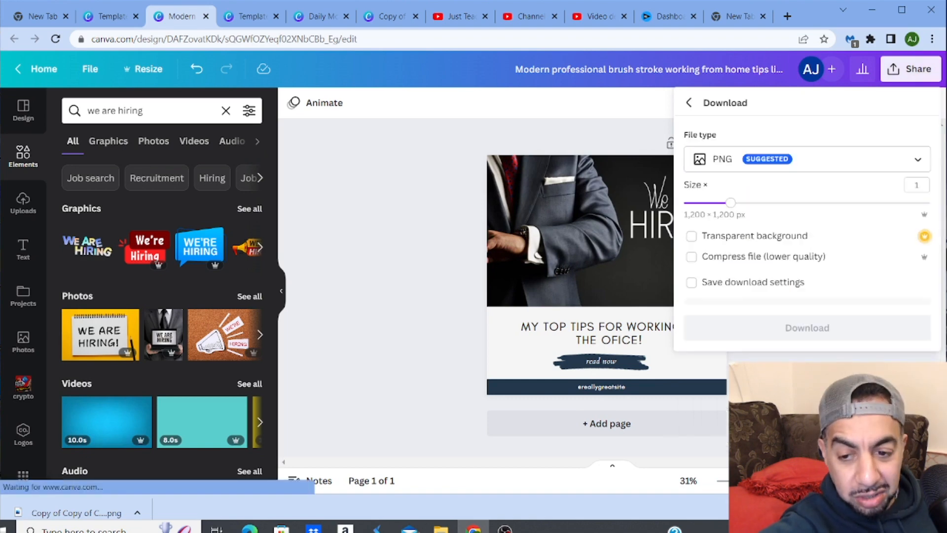
pyautogui.click(805, 330)
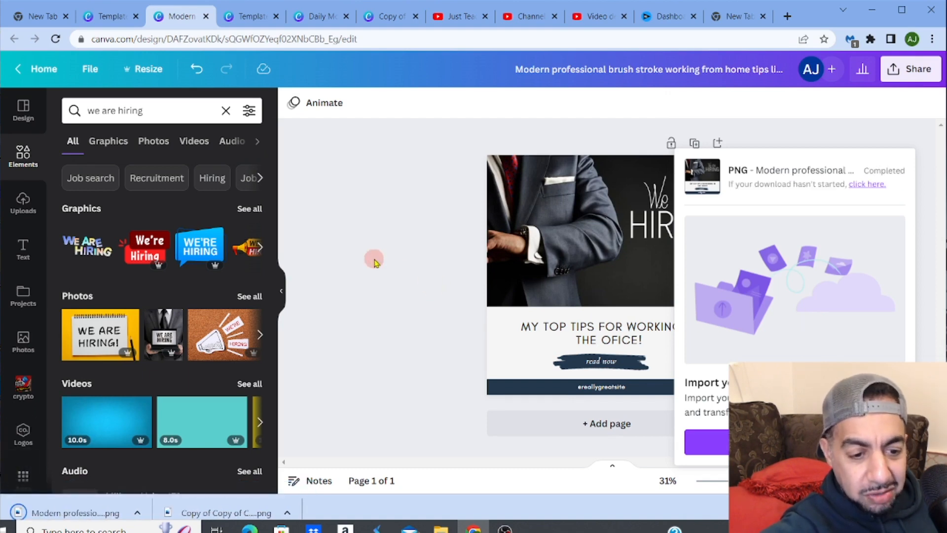
pyautogui.click(60, 505)
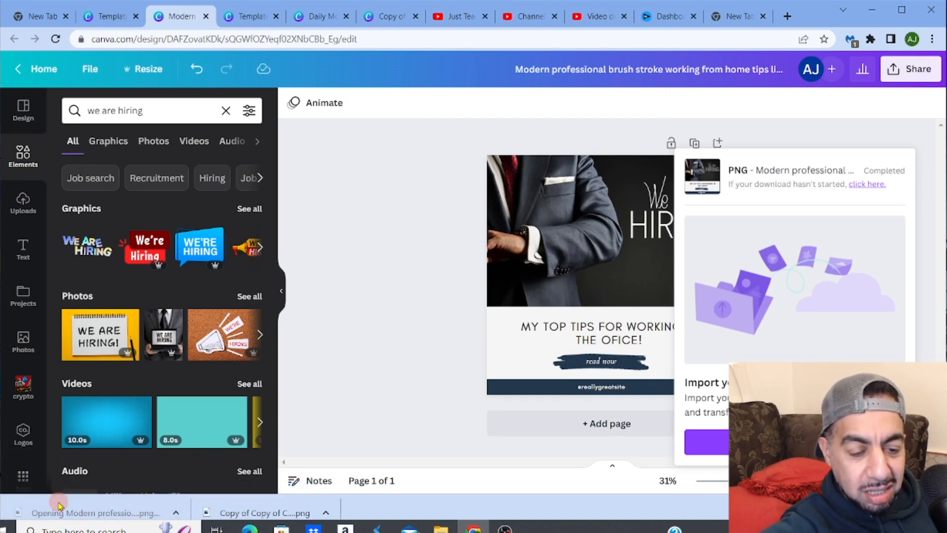